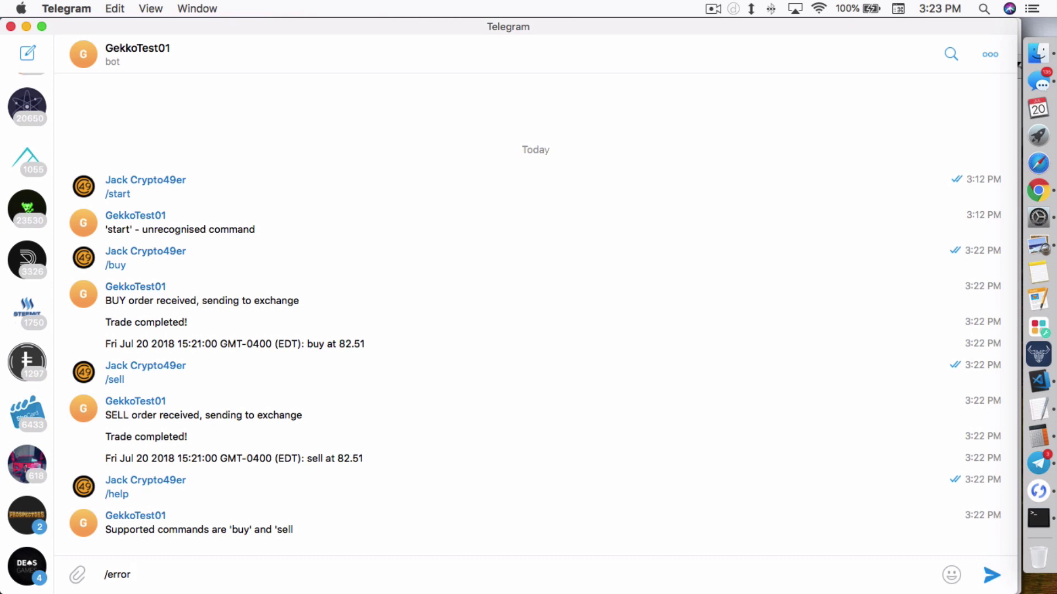
# Step: Send /error to the GekkoTest01 bot, then narrow the Telegram window
pyautogui.press('Return')
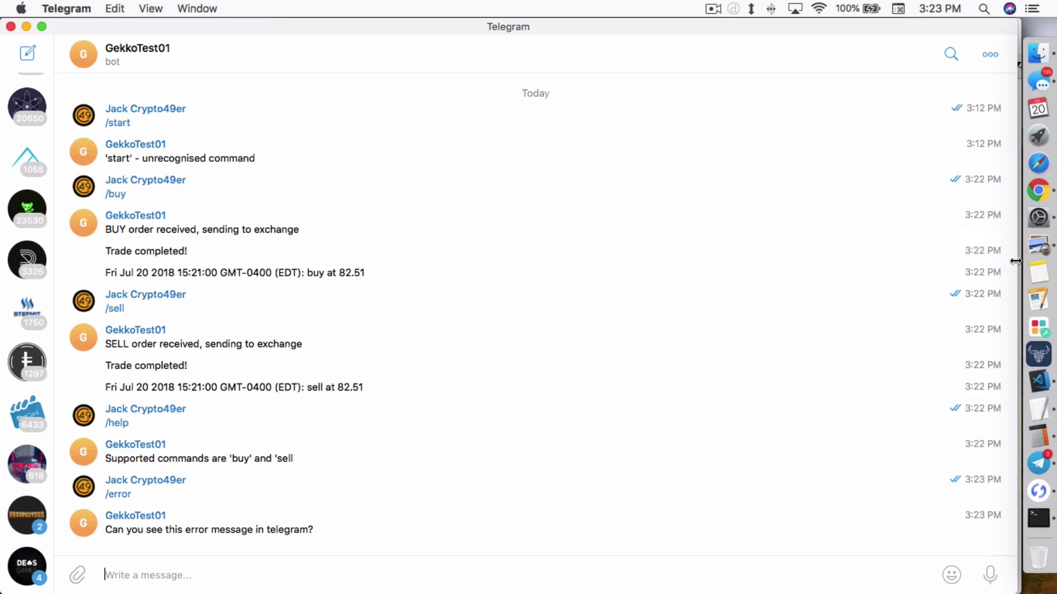
pyautogui.moveTo(1017, 261); pyautogui.dragTo(609, 282)
# Step: Bring the gekko log Terminal forward and place it, made taller, beside the Telegram chat
pyautogui.click(1027, 515)
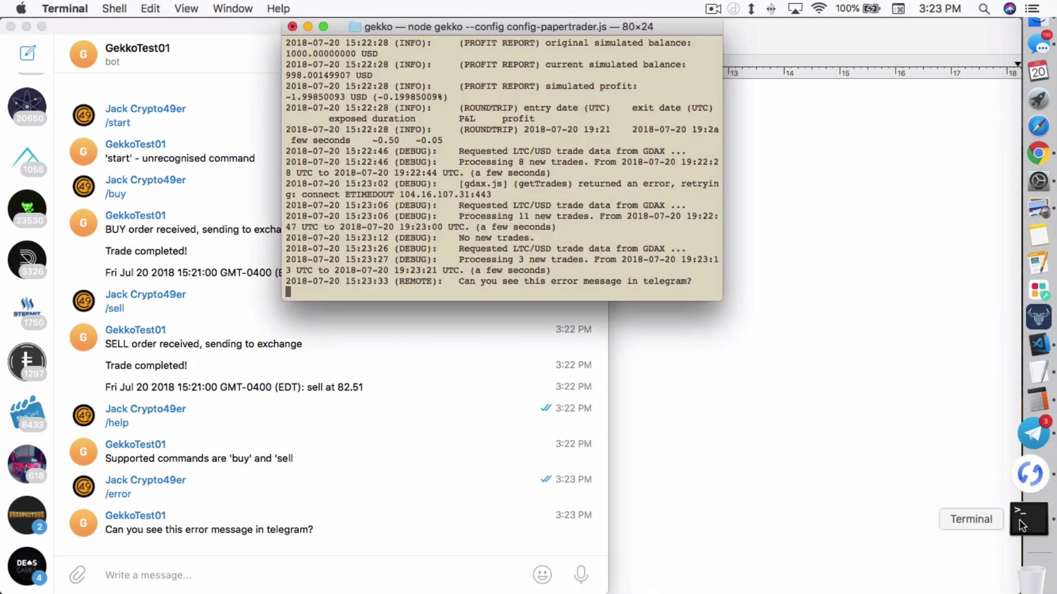
pyautogui.moveTo(644, 30); pyautogui.dragTo(977, 31)
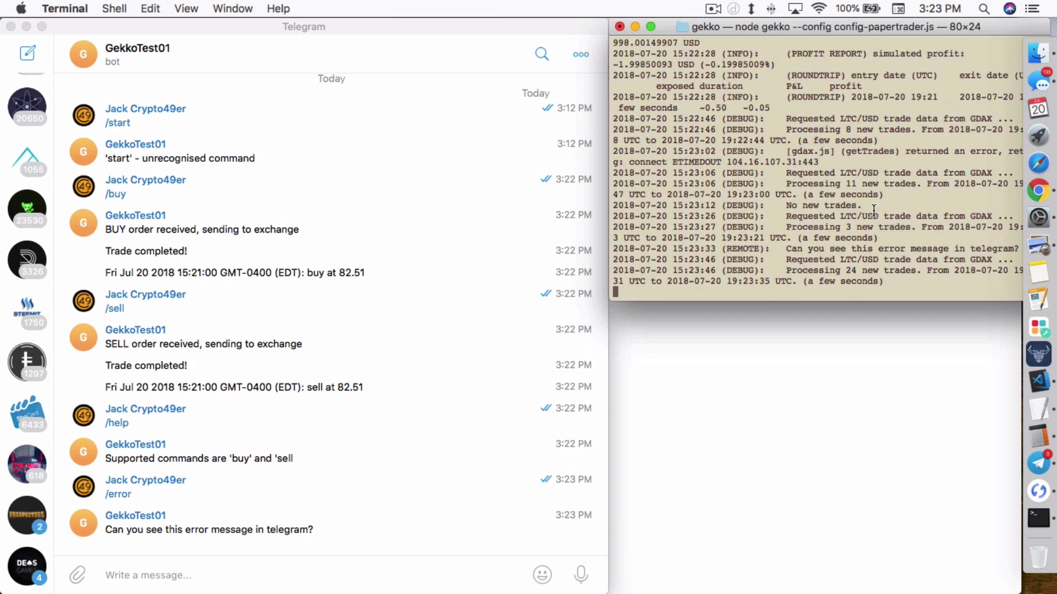
pyautogui.moveTo(807, 302); pyautogui.dragTo(810, 469)
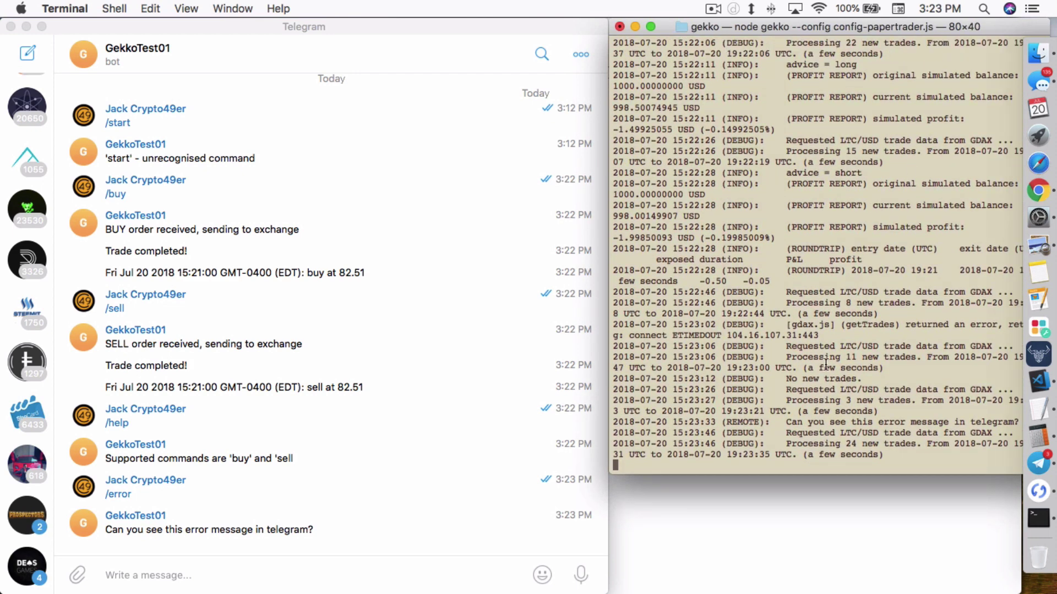
# Step: Send /buy, /sell and /error to the bot, then widen Telegram back to full width
pyautogui.click(188, 576)
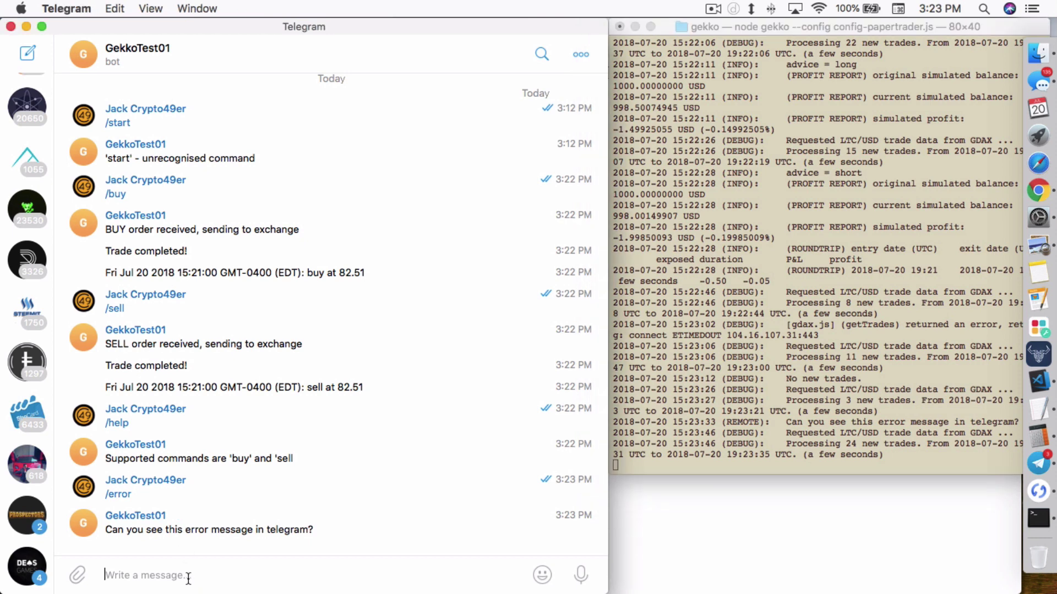
pyautogui.write('/buy')
pyautogui.press('Return')
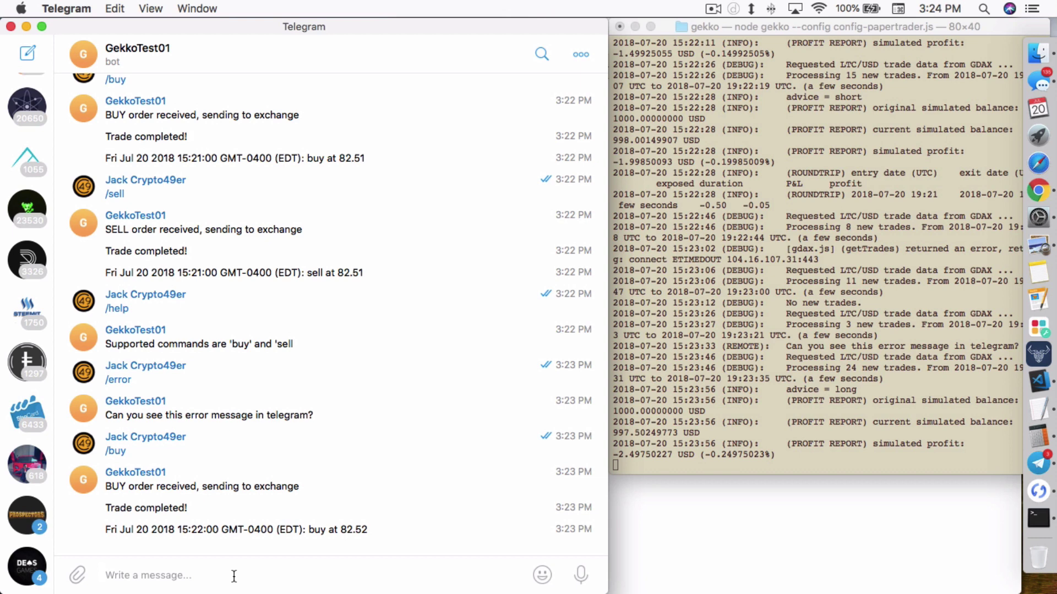
pyautogui.write('/sell')
pyautogui.press('Return')
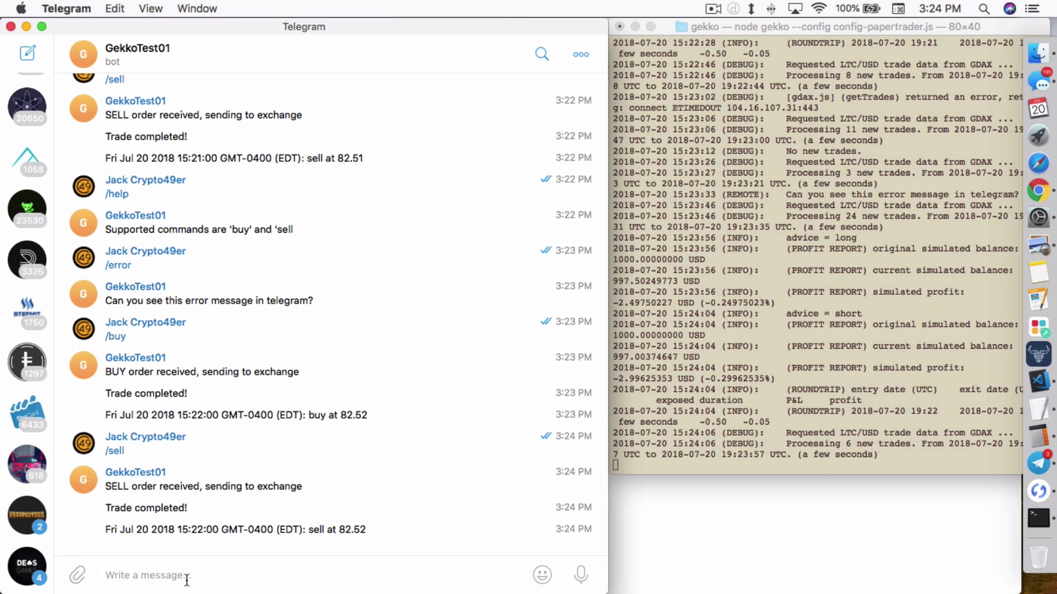
pyautogui.write('/error')
pyautogui.press('Return')
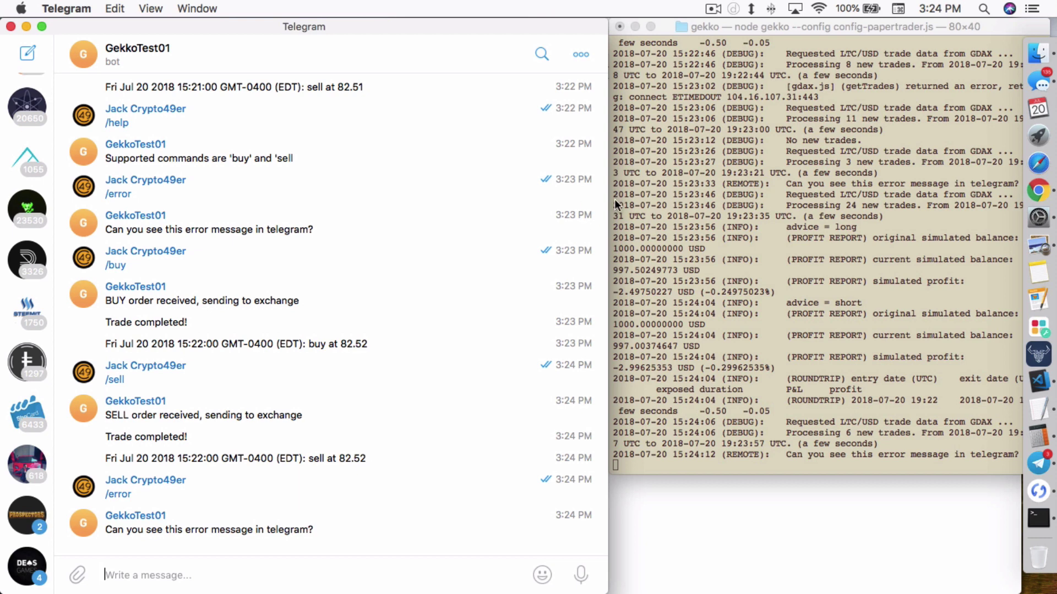
pyautogui.moveTo(609, 198); pyautogui.dragTo(1021, 220)
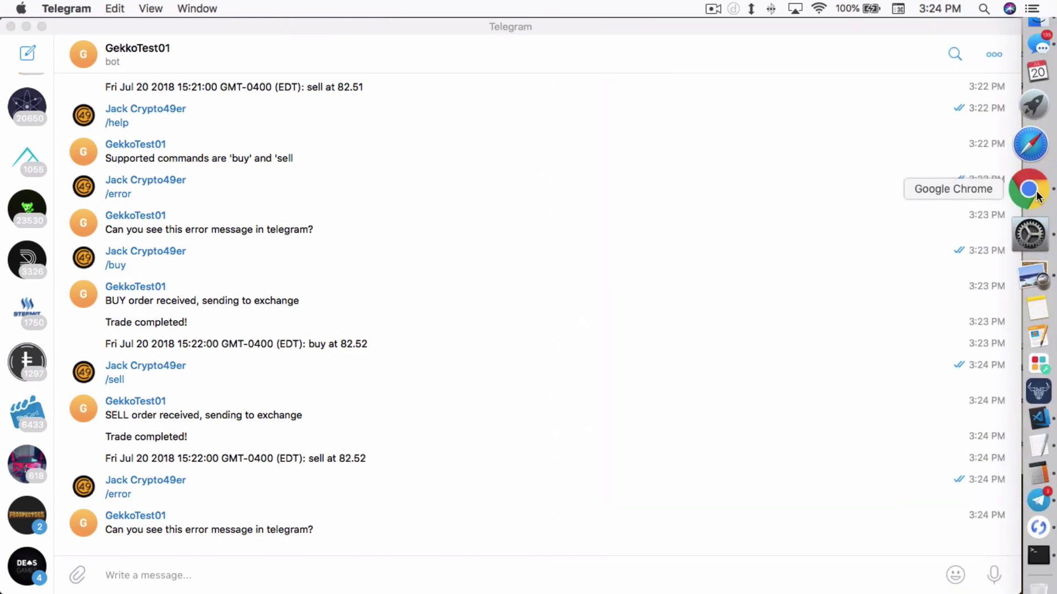
# Step: Scroll through the forum post on extended Telegram commands, then open pull request #2103
pyautogui.click(1037, 198)
pyautogui.scroll(-10, 518, 272)
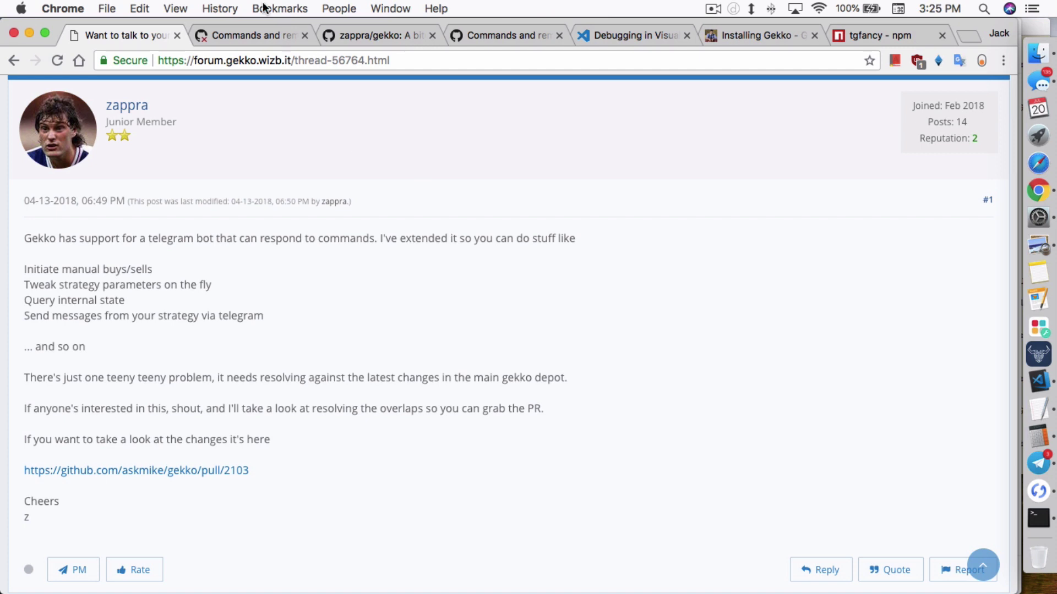
pyautogui.click(246, 34)
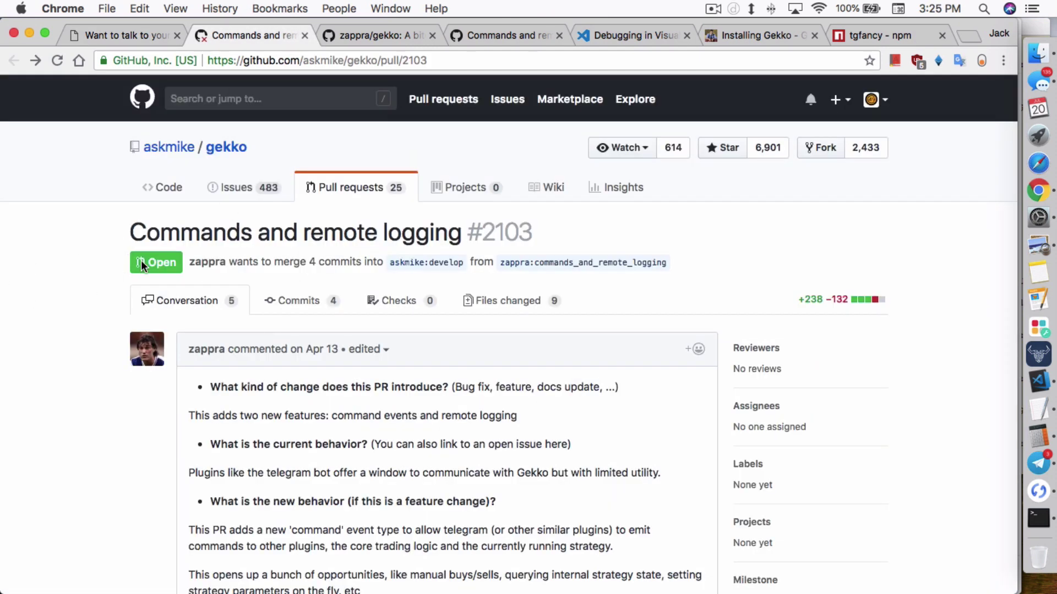
# Step: Open the zappra/gekko fork's repository page
pyautogui.click(380, 34)
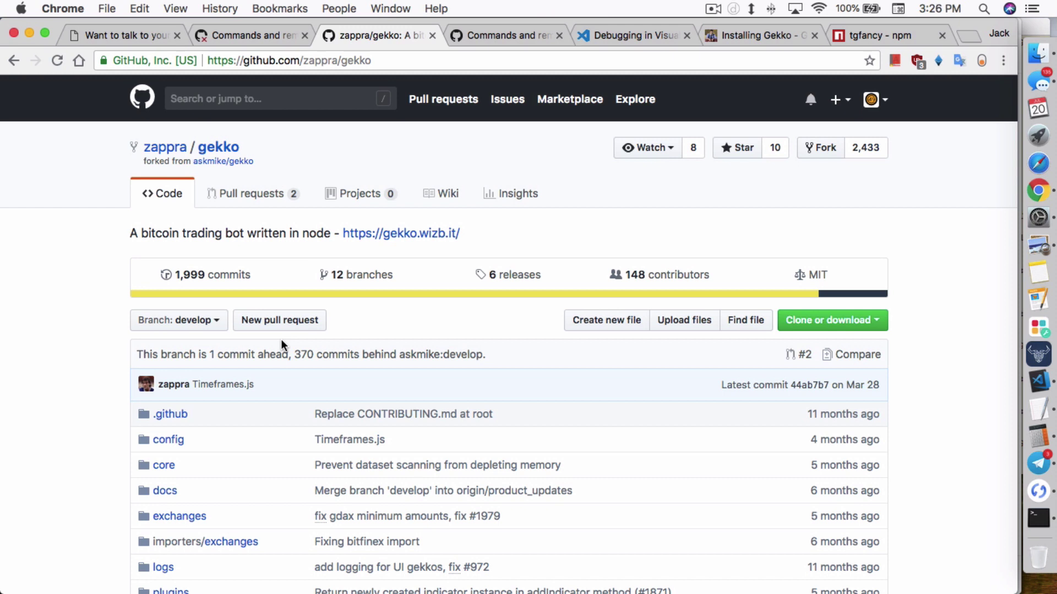
# Step: Switch the zappra/gekko fork to the commands_and_remote_logging branch and return to the forum post
pyautogui.click(842, 319)
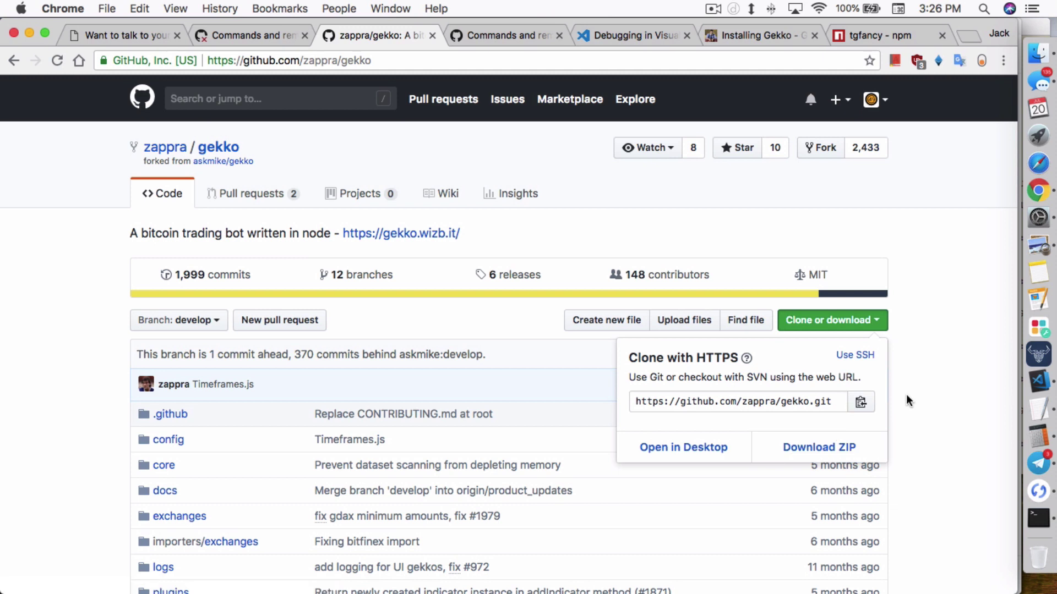
pyautogui.click(42, 320)
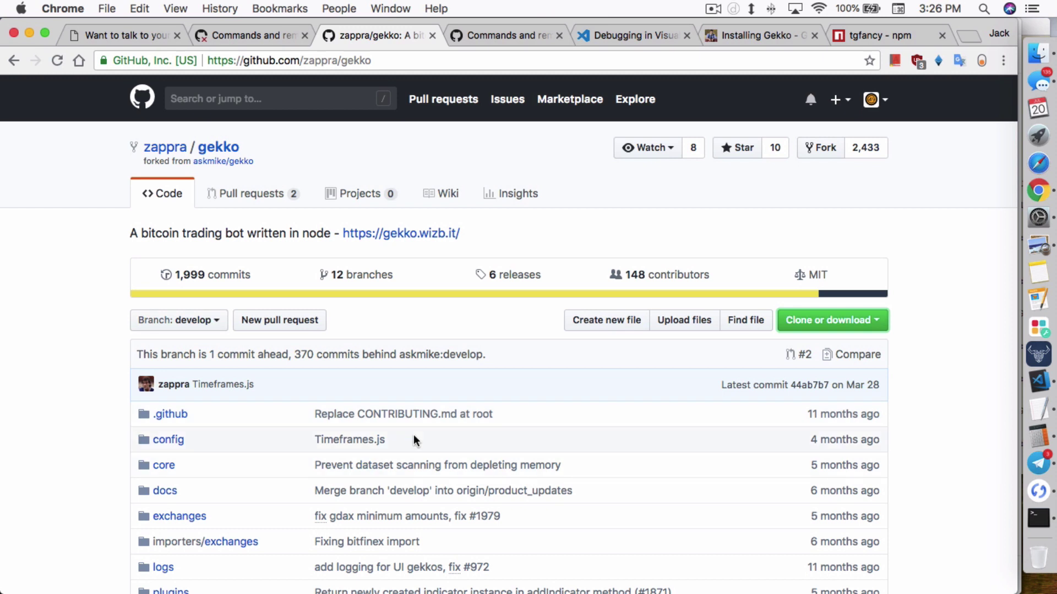
pyautogui.click(193, 319)
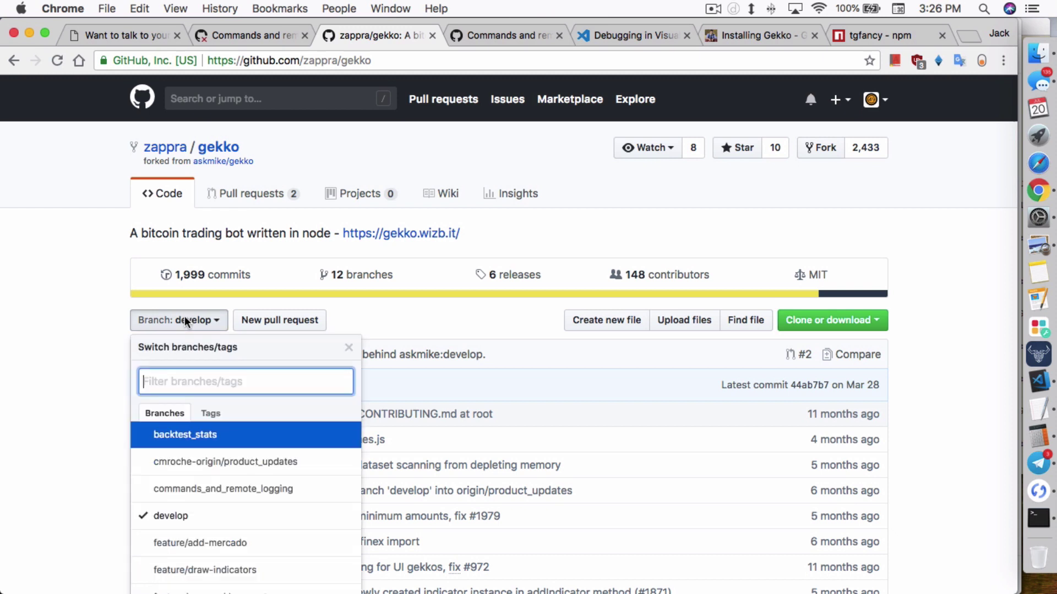
pyautogui.click(221, 490)
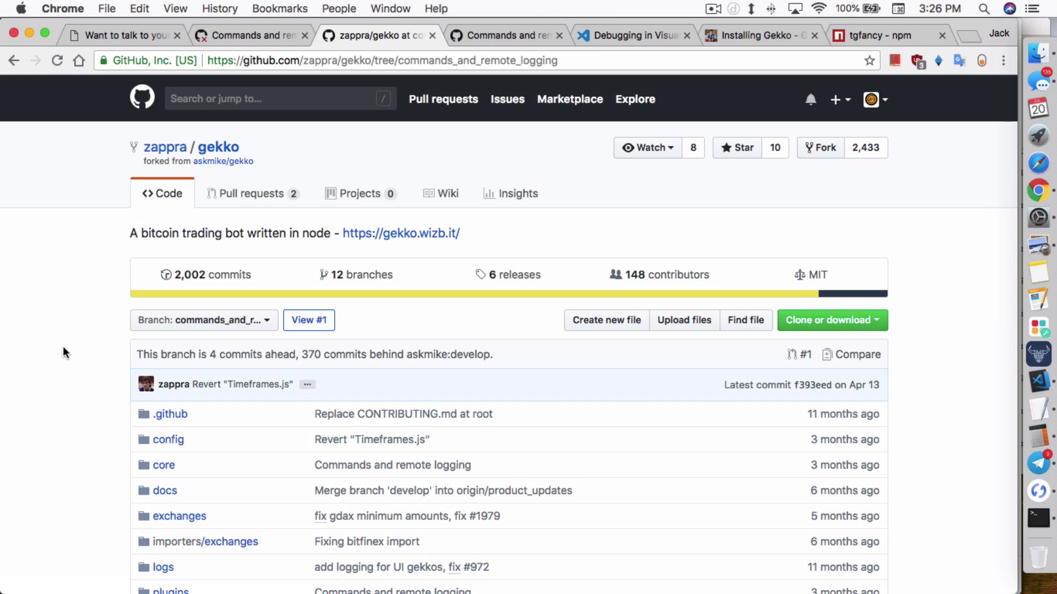
pyautogui.click(119, 36)
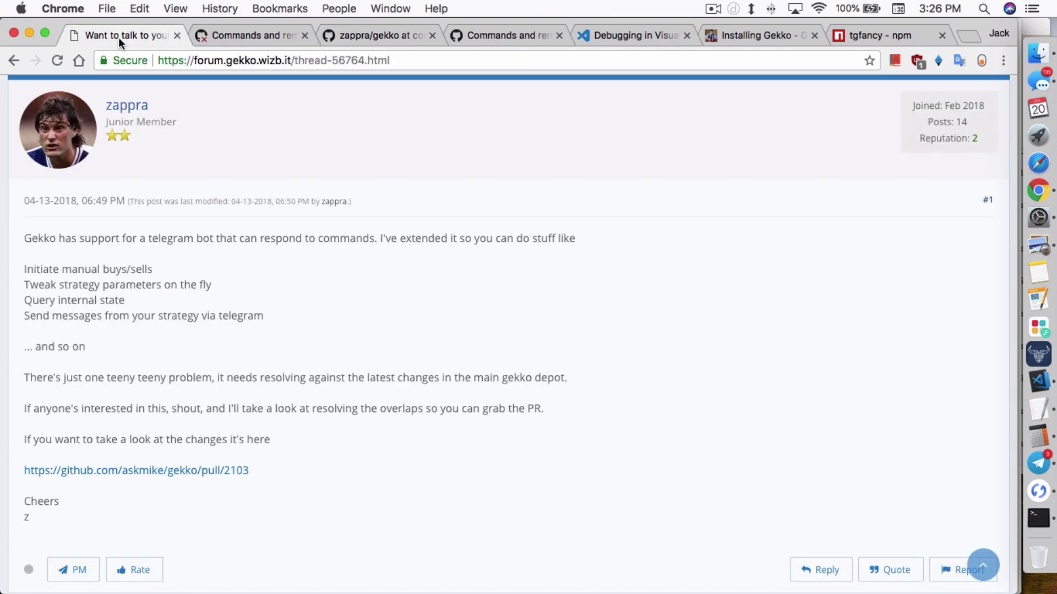
# Step: Go from the pull request's commit page to the zappra/gekko repository files page
pyautogui.scroll(5, 505, 306)
pyautogui.scroll(-3, 506, 306)
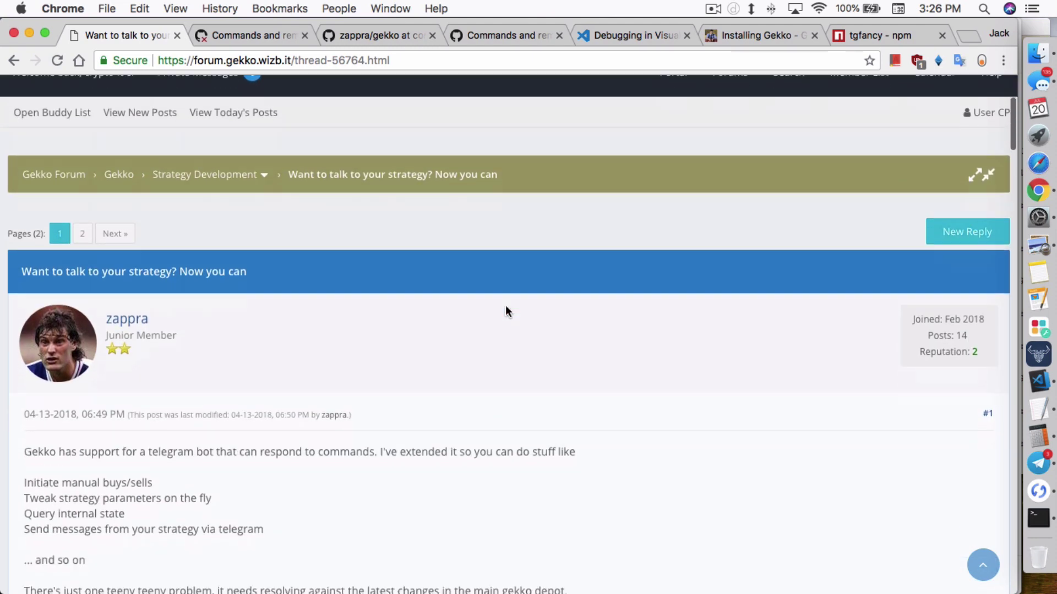
pyautogui.scroll(-1, 505, 306)
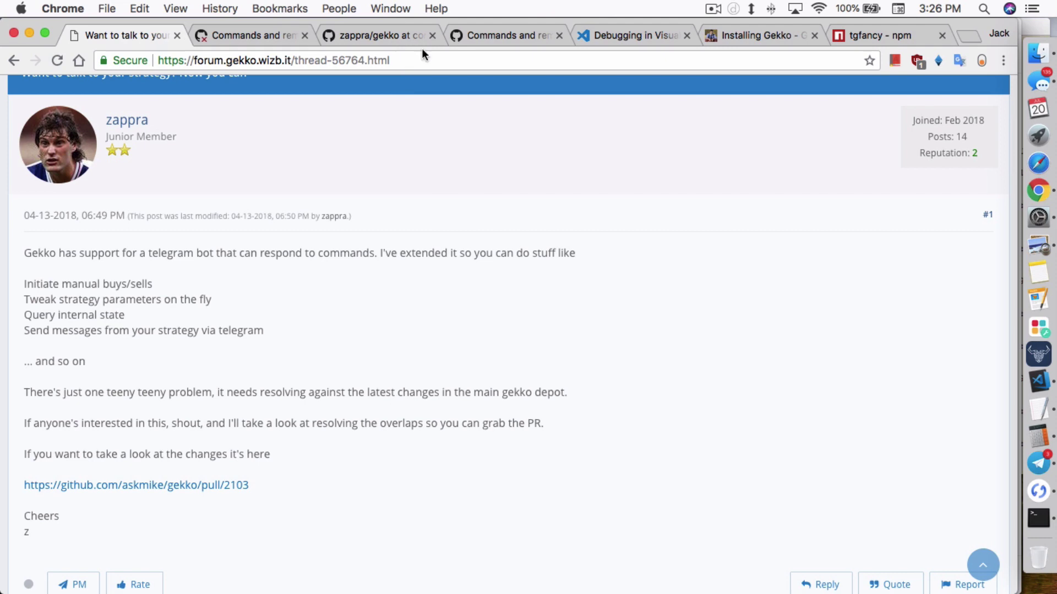
pyautogui.click(481, 28)
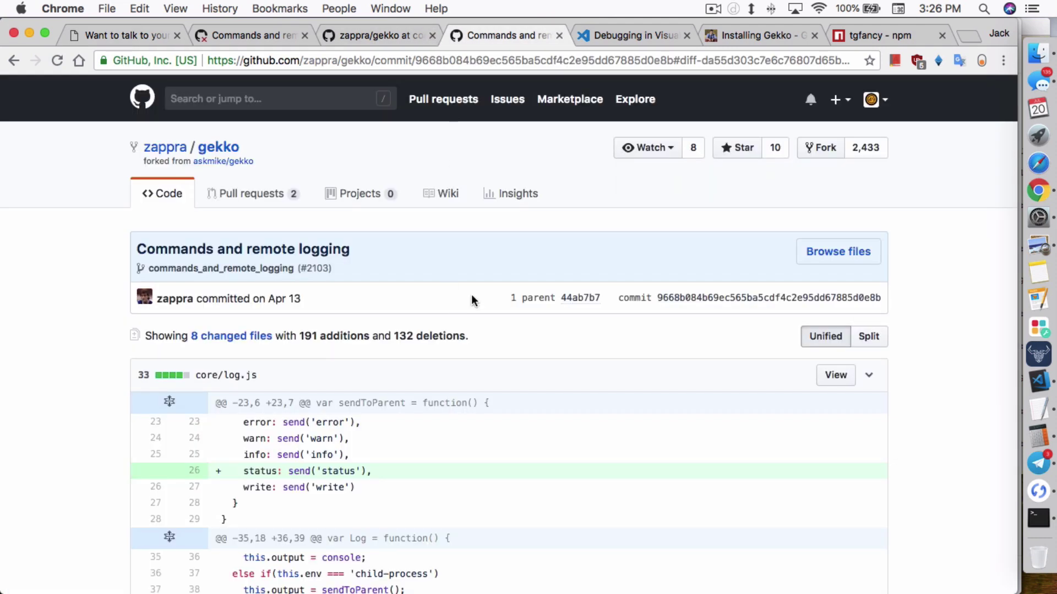
pyautogui.click(386, 35)
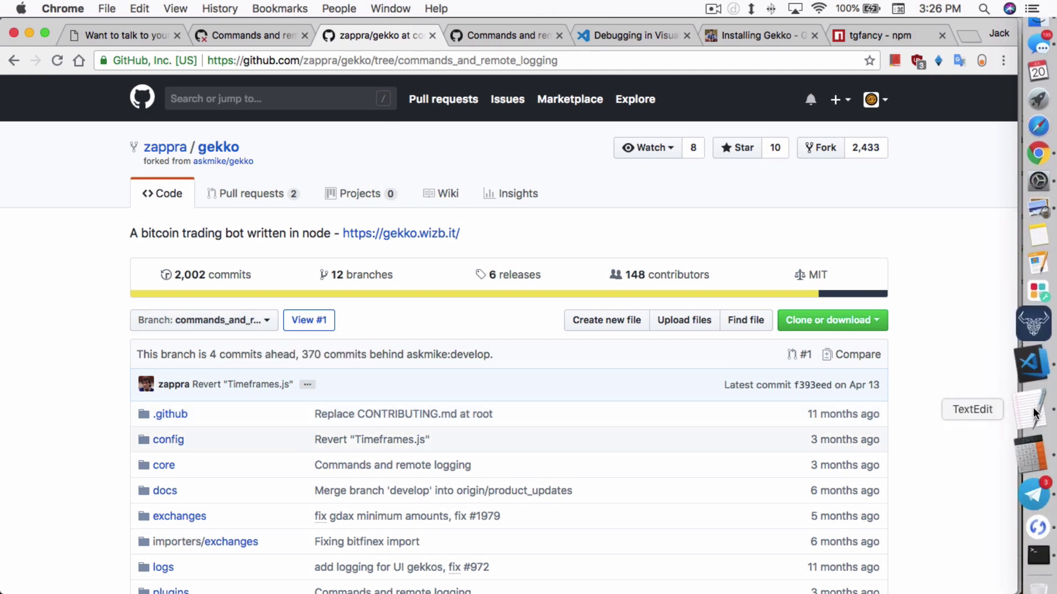
# Step: Put zappra/gekko on the commands_and_remote_logging branch and view its HTTPS clone URL
pyautogui.click(179, 325)
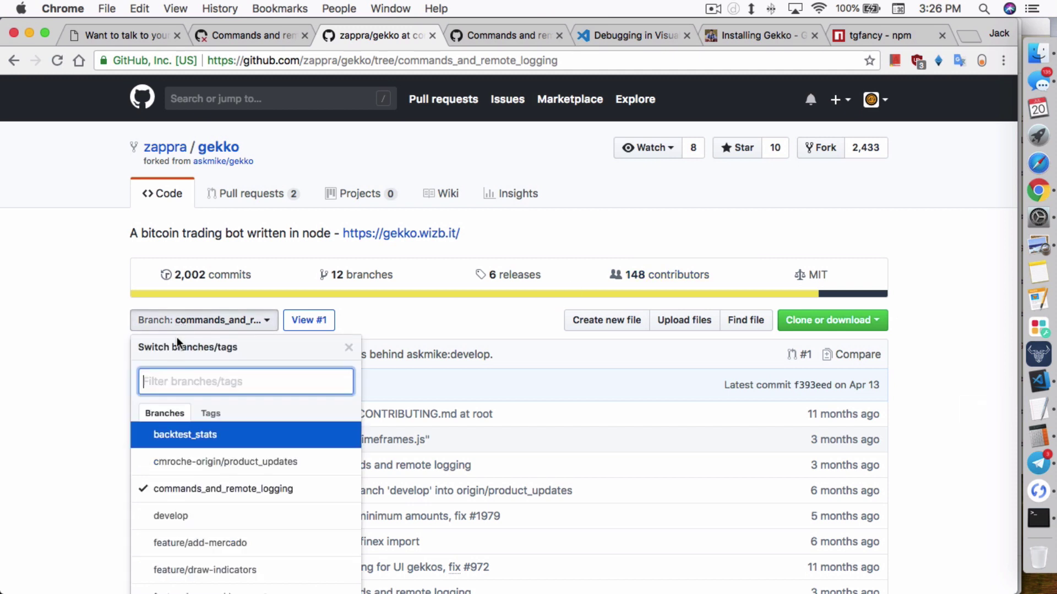
pyautogui.click(183, 492)
pyautogui.click(854, 324)
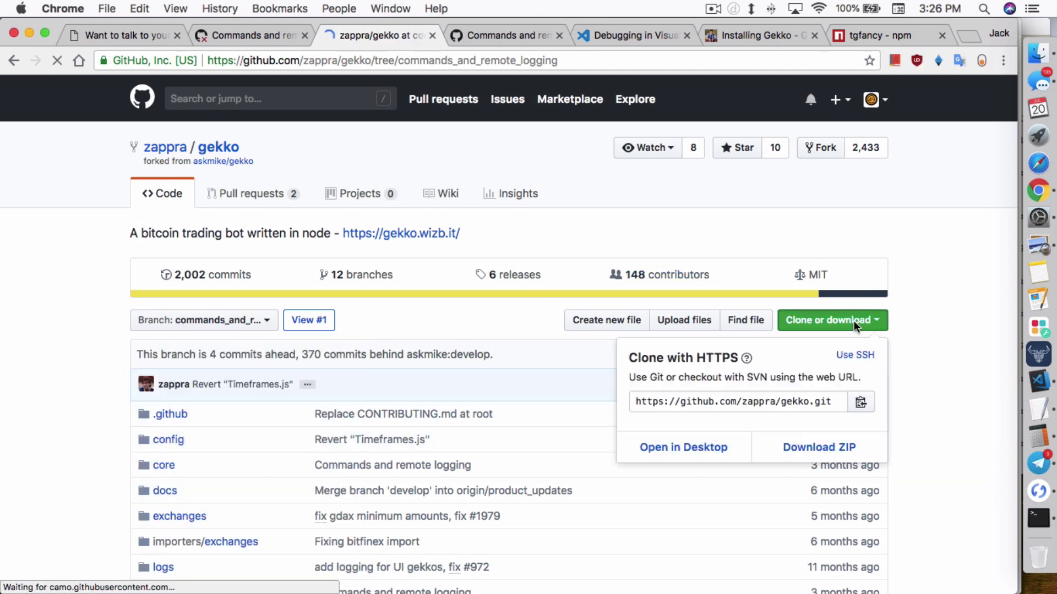
pyautogui.click(844, 448)
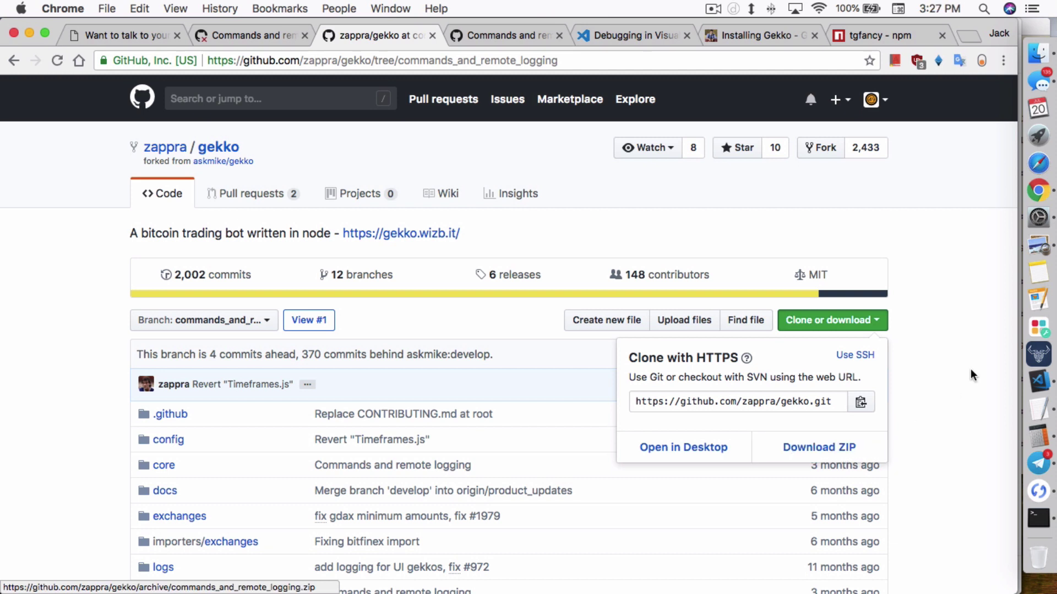
pyautogui.click(947, 355)
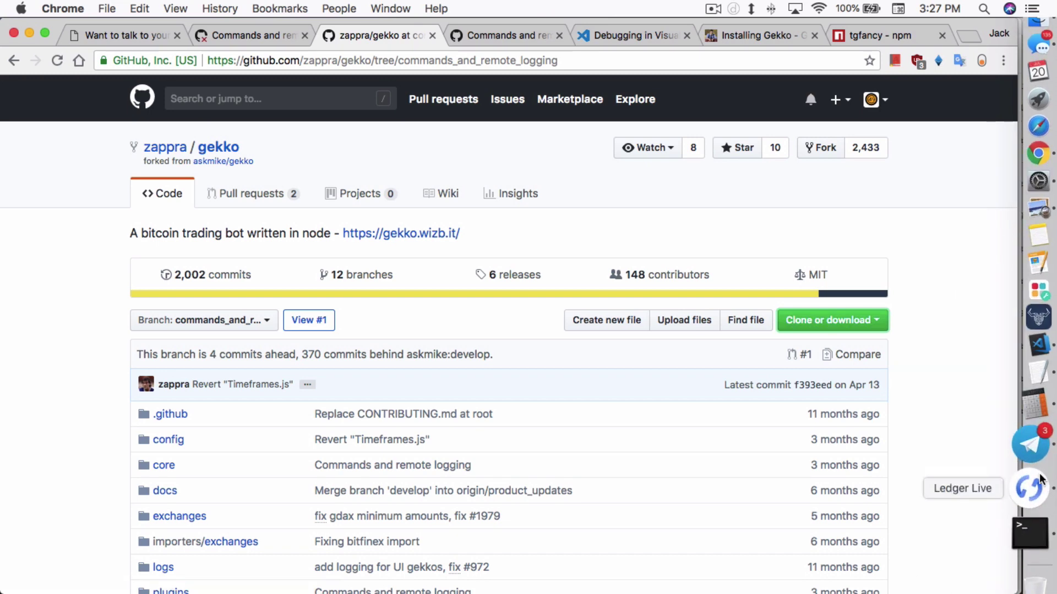
pyautogui.click(1035, 408)
# Step: Scroll Show Notes past the git clone line to the cd gekko and NPM install tgfancy commands
pyautogui.scroll(-10, 686, 226)
pyautogui.scroll(-5, 686, 225)
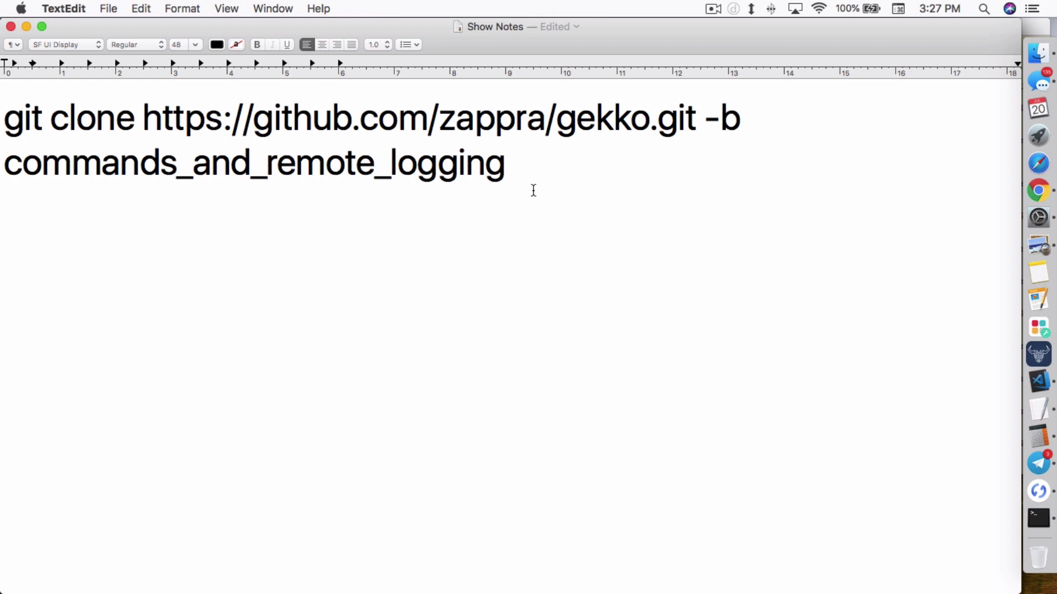
pyautogui.scroll(-1, 591, 198)
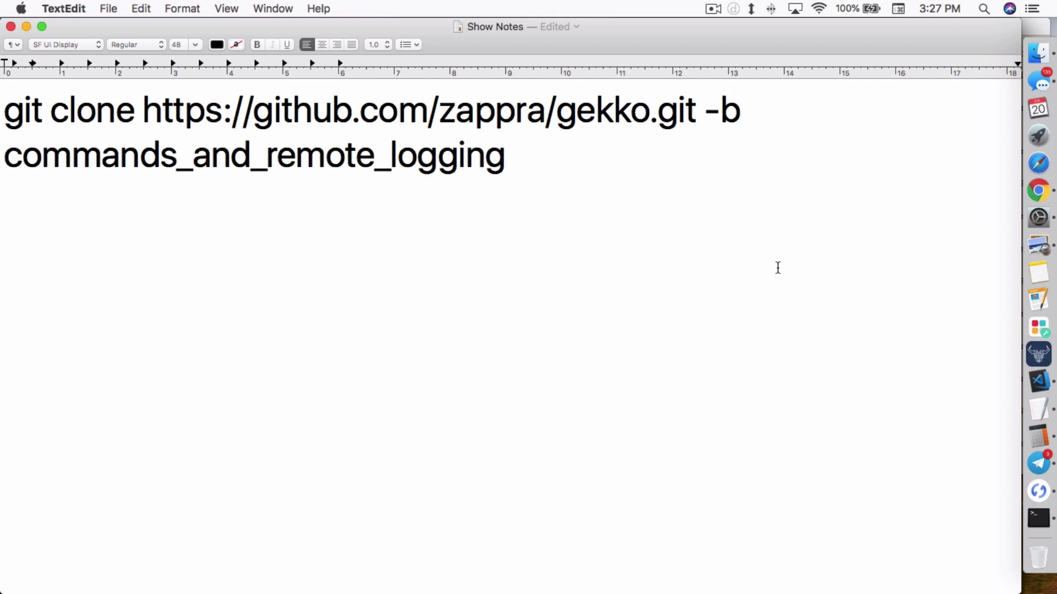
pyautogui.scroll(-15, 778, 267)
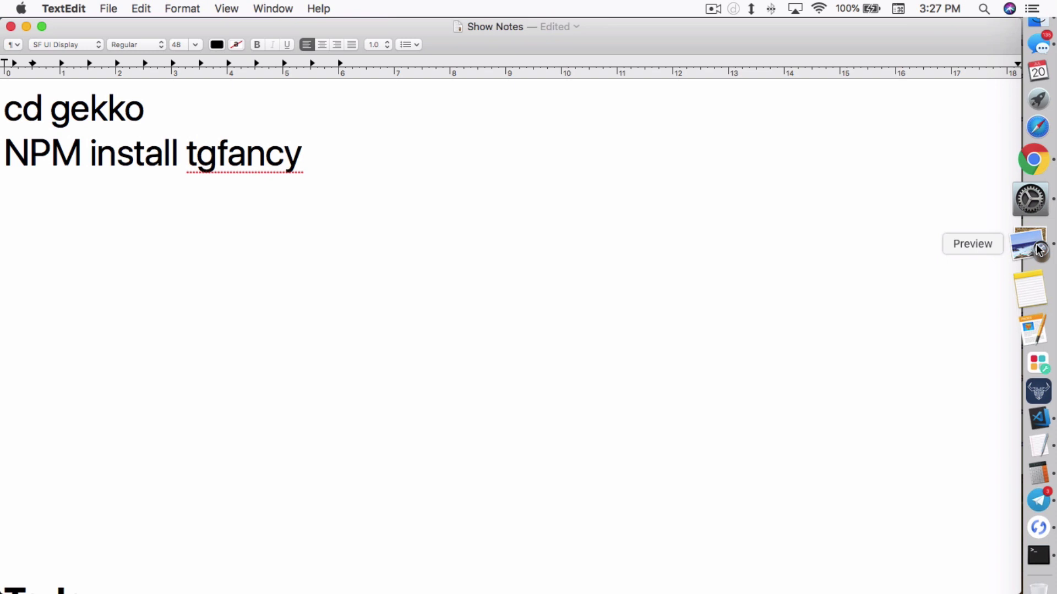
pyautogui.click(1033, 159)
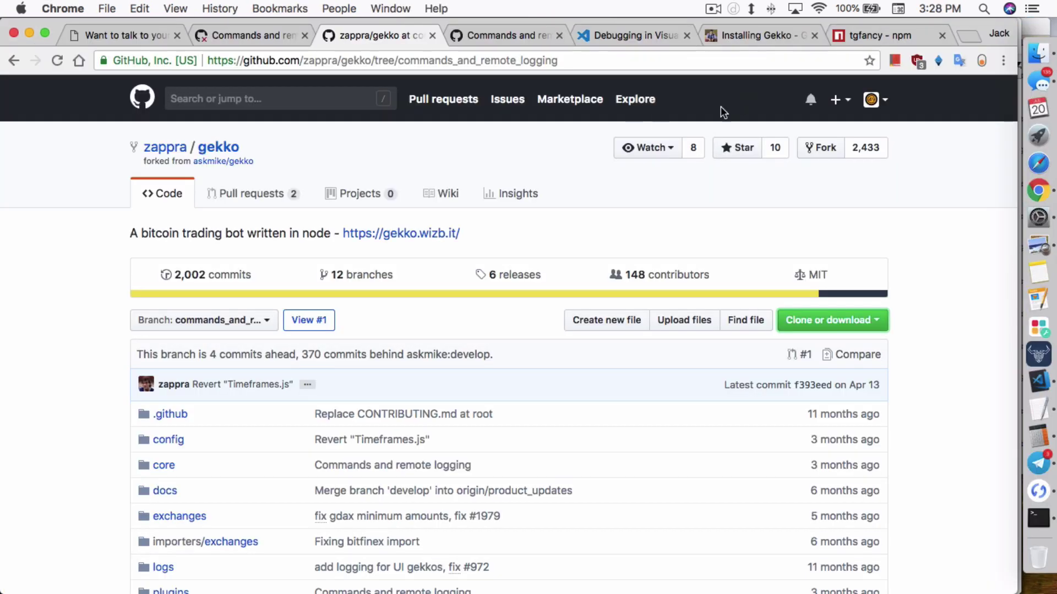
pyautogui.click(878, 35)
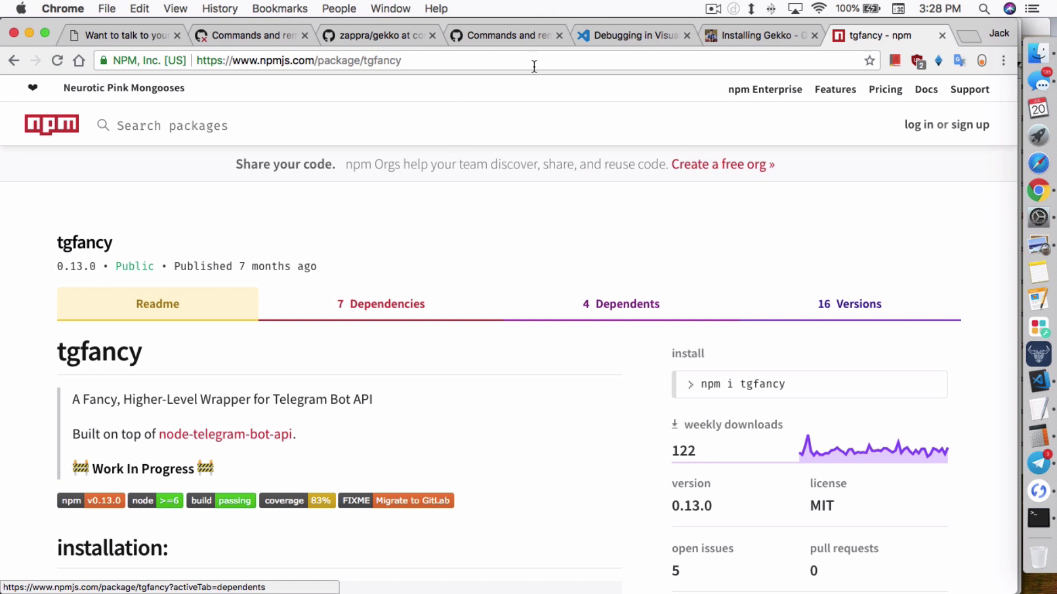
pyautogui.click(729, 33)
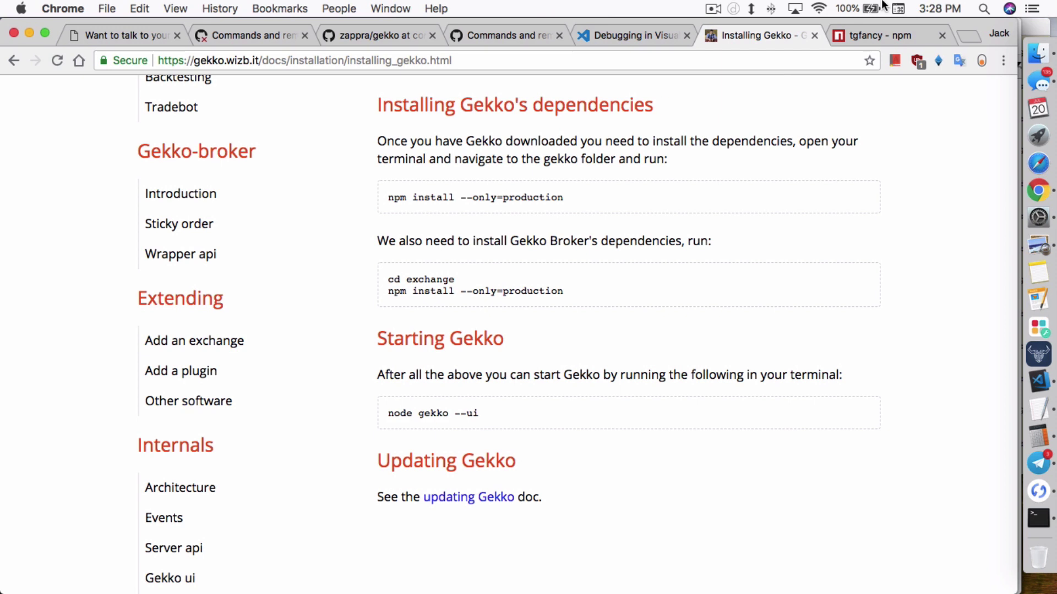
pyautogui.click(880, 35)
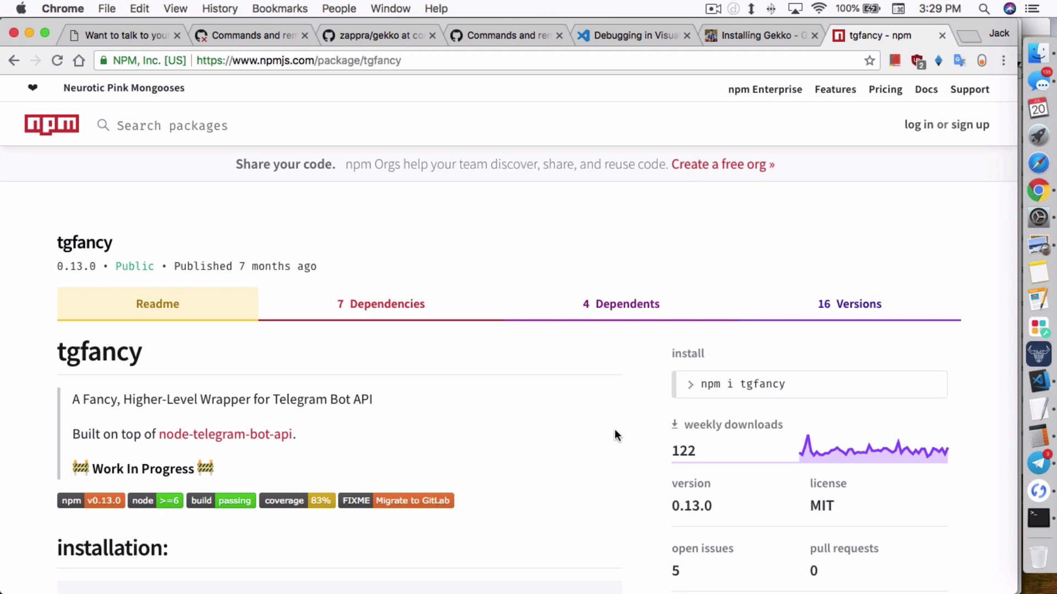
pyautogui.click(1039, 405)
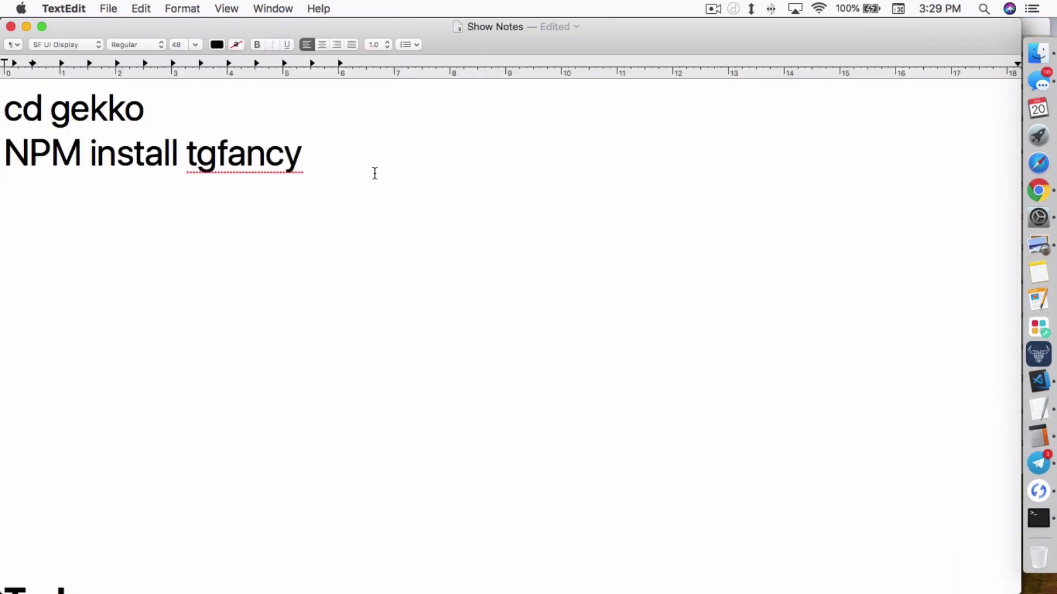